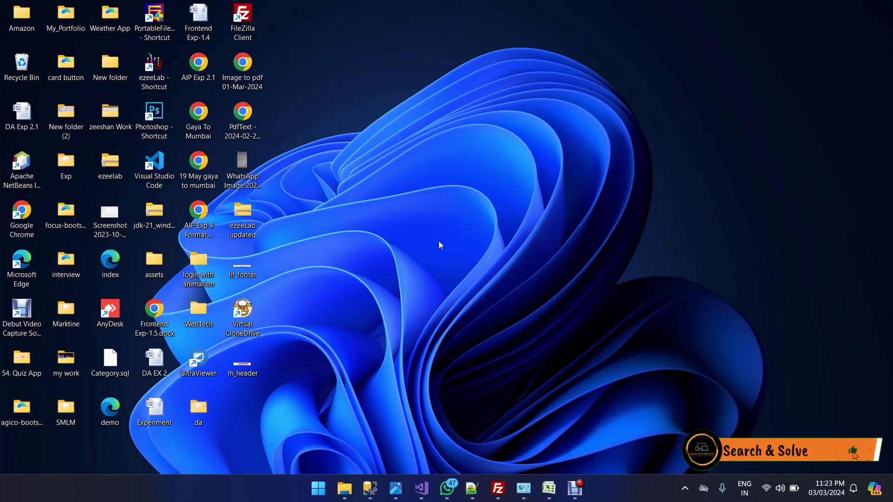
right_click(440, 244)
click(479, 132)
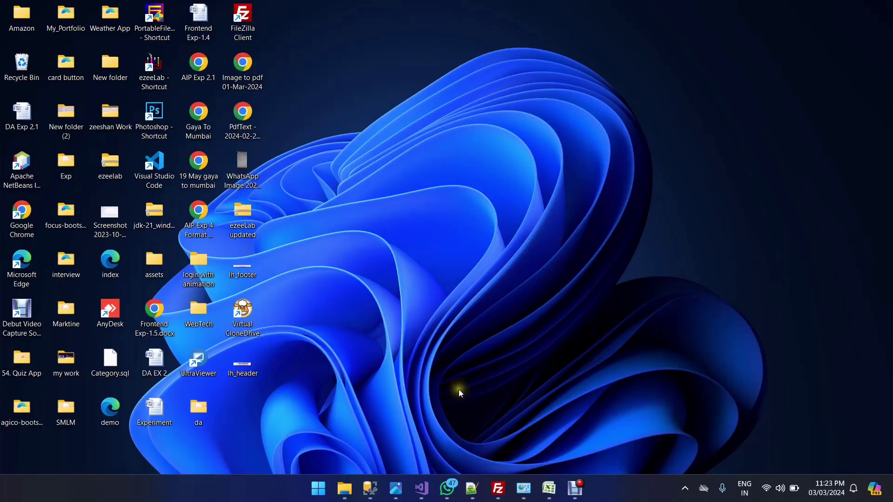
Step: Open Google Chrome with the personal profile rather than the Aakaar Infotech one
key(super)
click(290, 188)
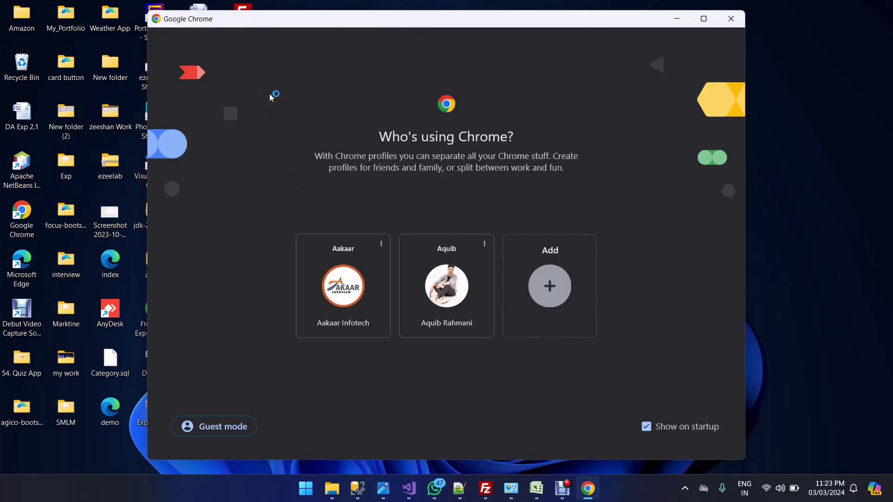
click(435, 326)
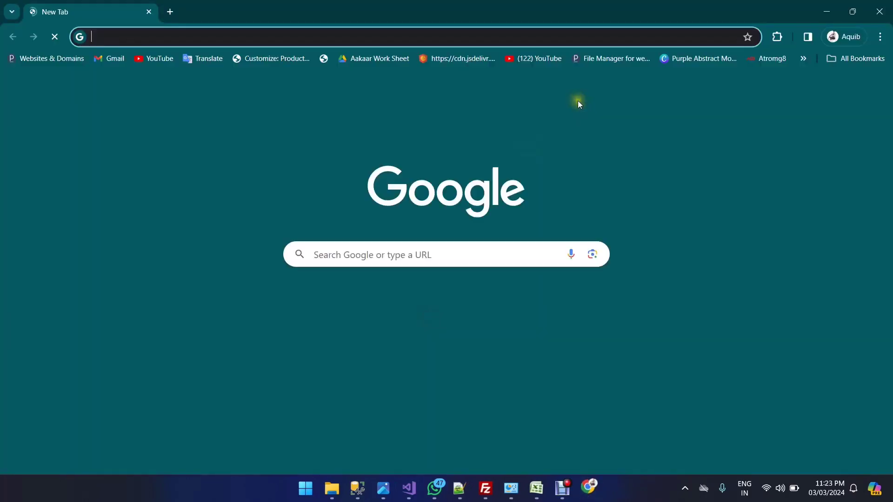
Step: Search Google for godaddy and open the GoDaddy India website from the results
text(go)
key(Down)
key(Return)
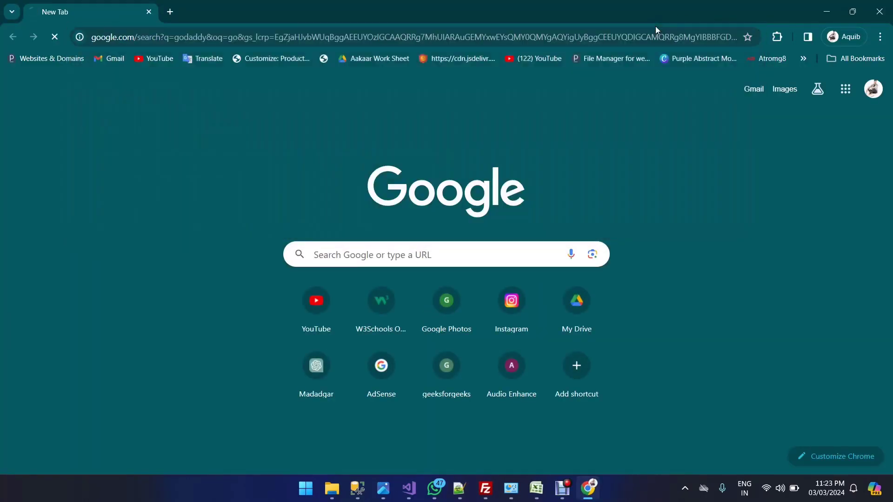
click(240, 214)
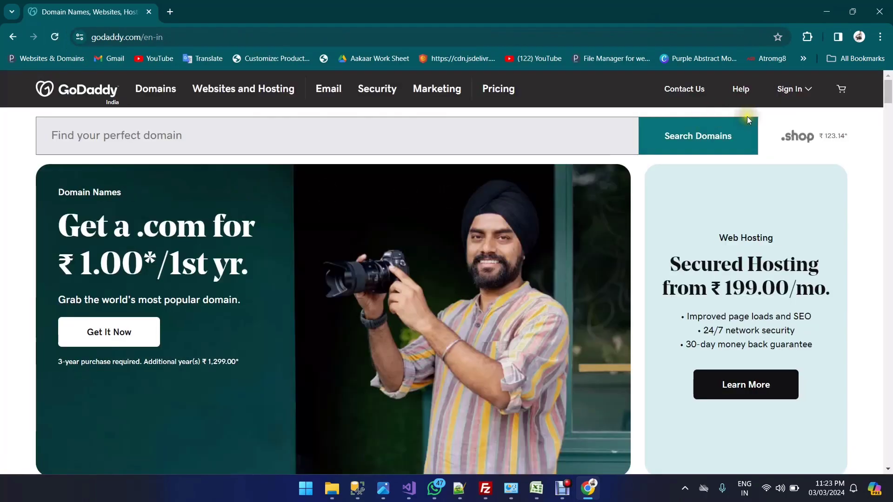
Step: Sign in to the GoDaddy account and open its My Products page
click(807, 91)
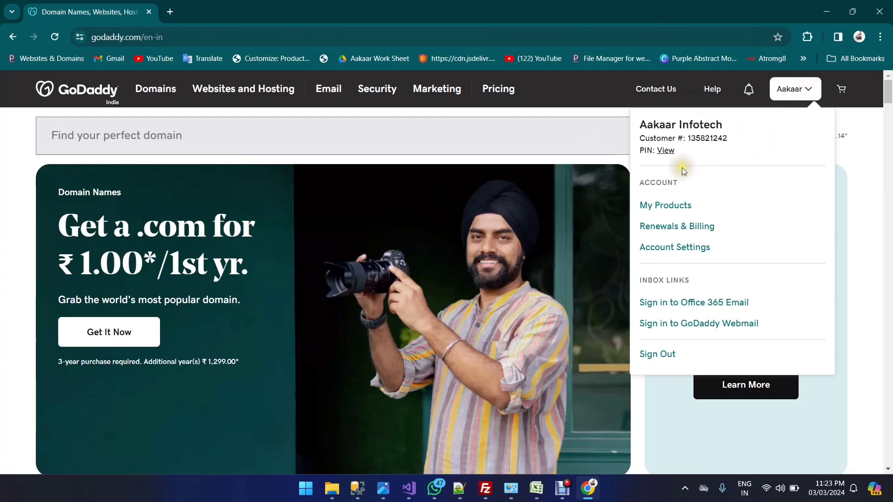
click(807, 94)
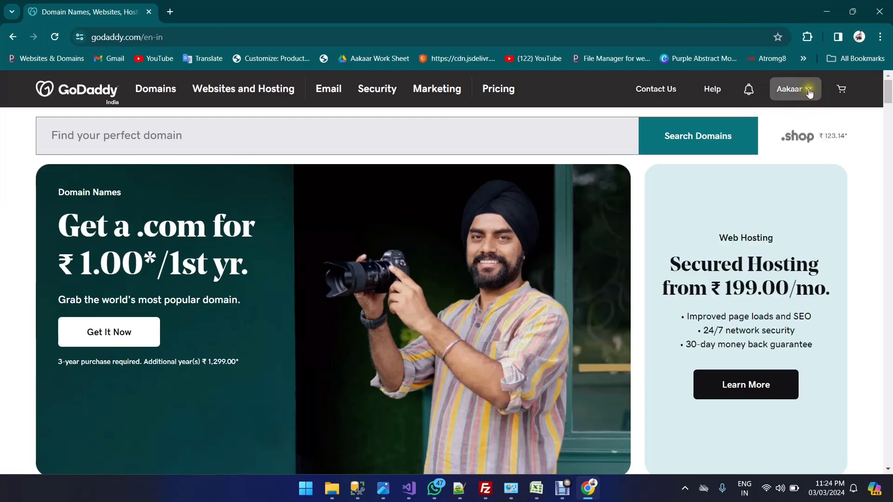
click(809, 93)
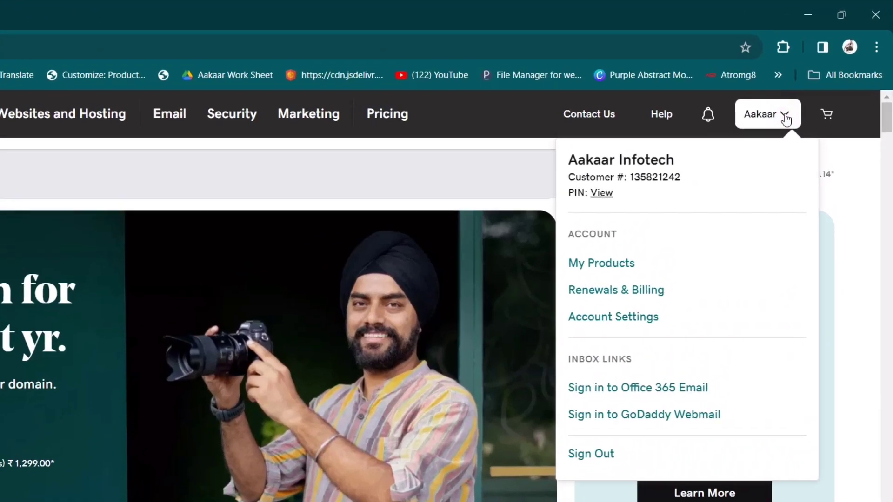
click(617, 267)
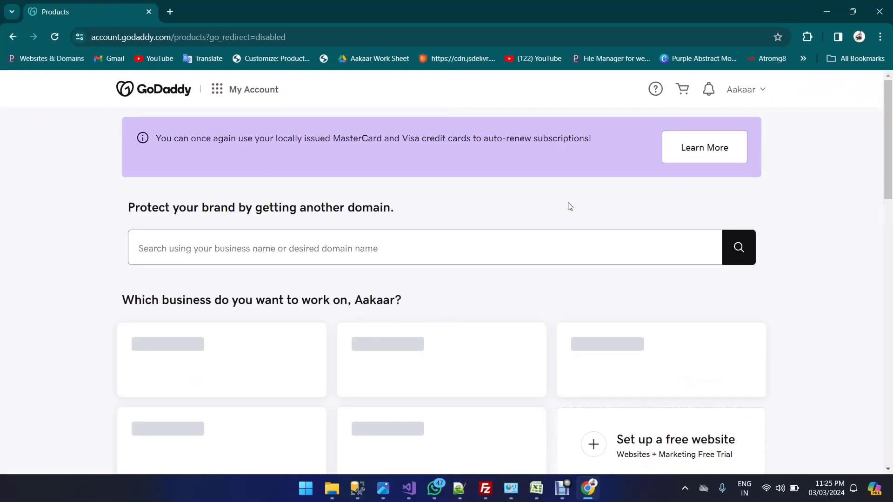
Step: Go through the account's businesses and domains, and show more entries in the Domains list under All Products and Services
scroll(774, 213, down, 2)
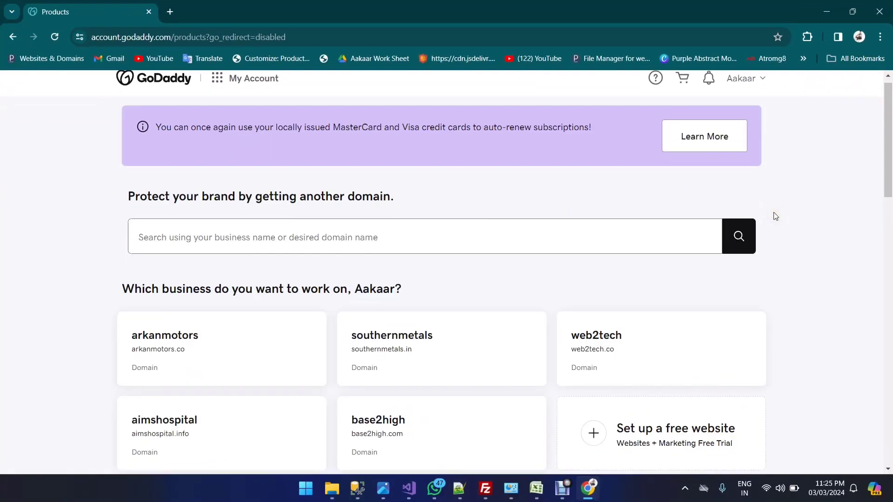
scroll(775, 216, down, 2)
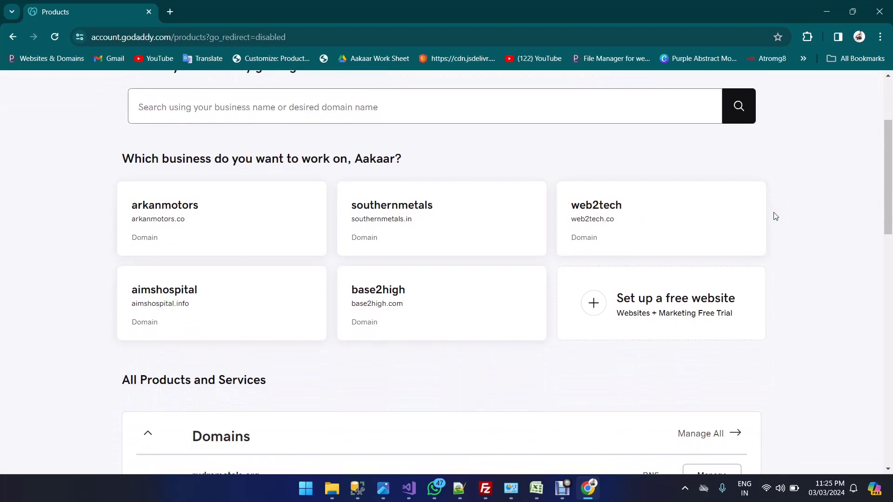
scroll(776, 217, down, 3)
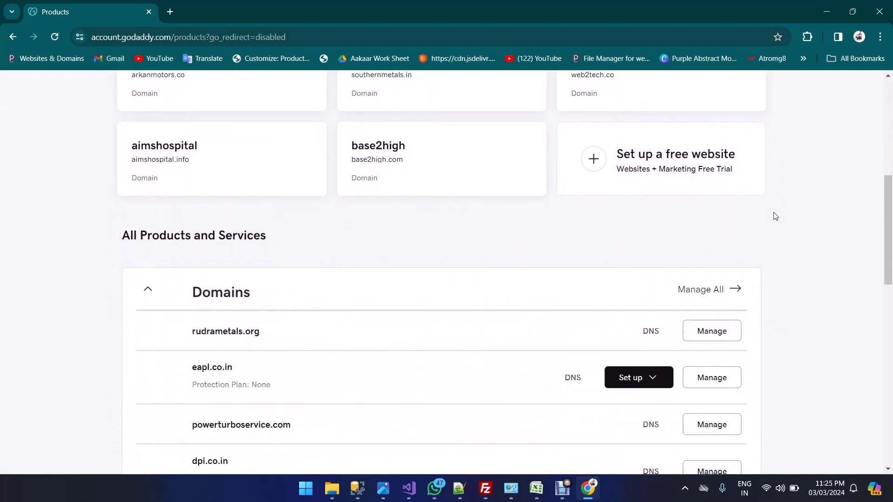
scroll(776, 216, down, 1)
scroll(775, 216, up, 5)
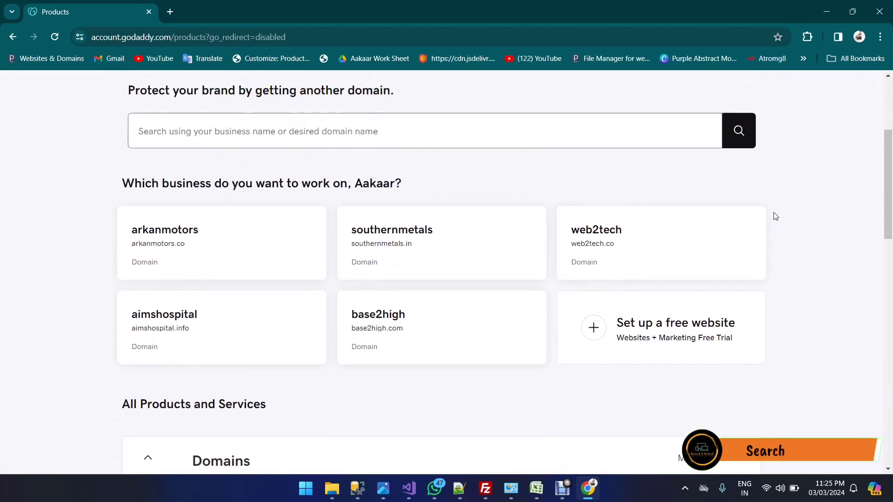
scroll(776, 216, down, 1)
scroll(775, 217, down, 8)
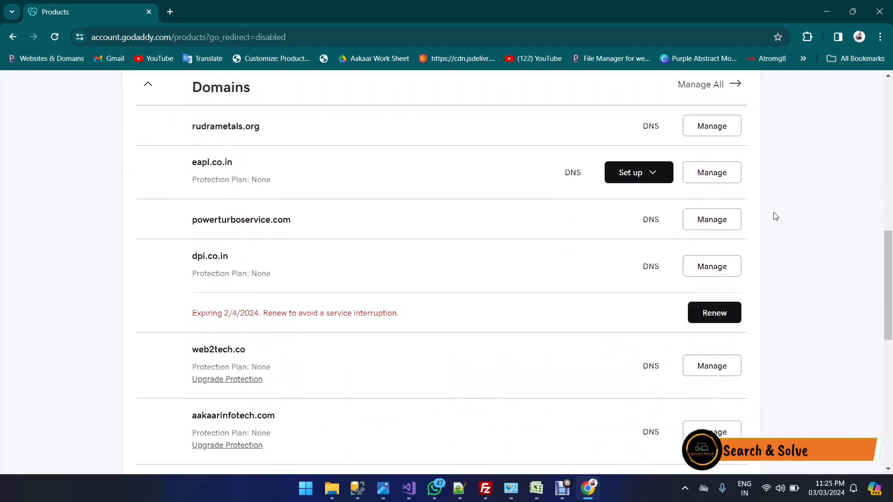
scroll(775, 216, down, 7)
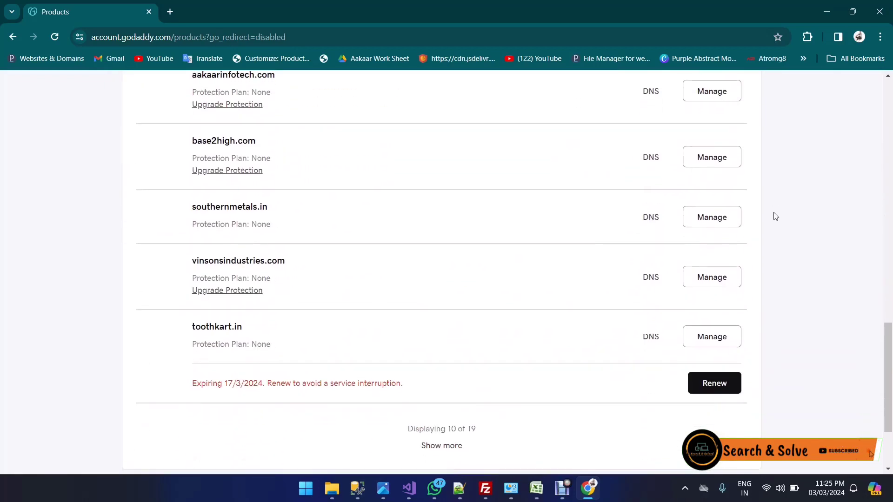
click(457, 387)
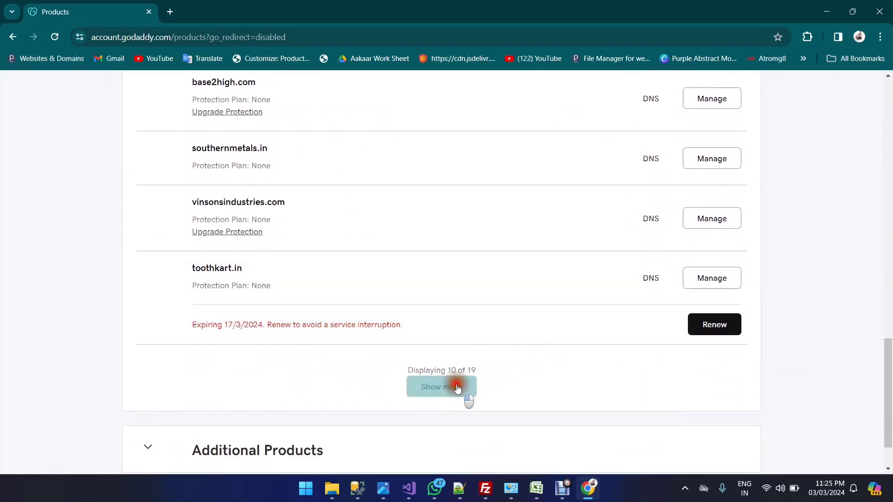
scroll(479, 388, down, 4)
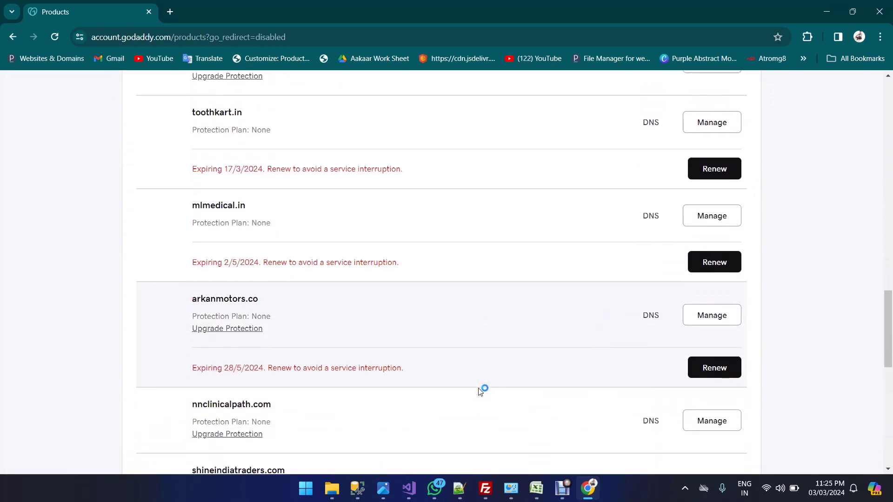
Step: Switch to Notepad++ and review the noted domain name and the two nameserver addresses
click(460, 489)
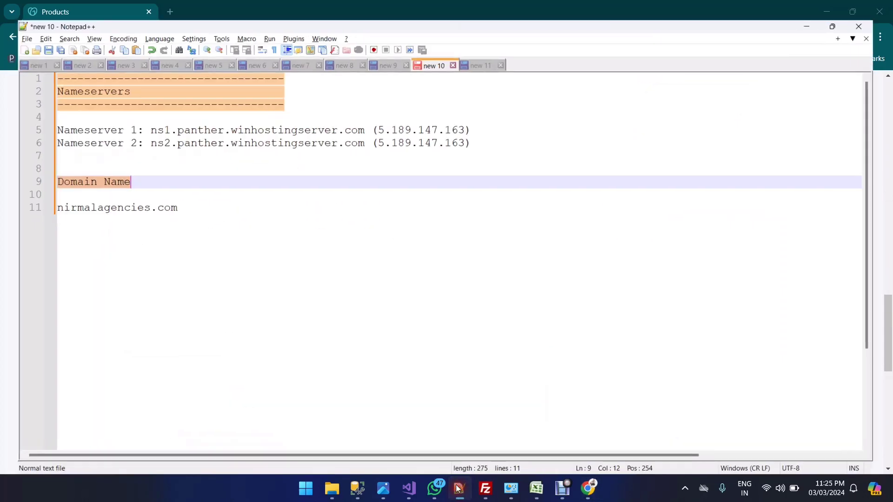
click(158, 197)
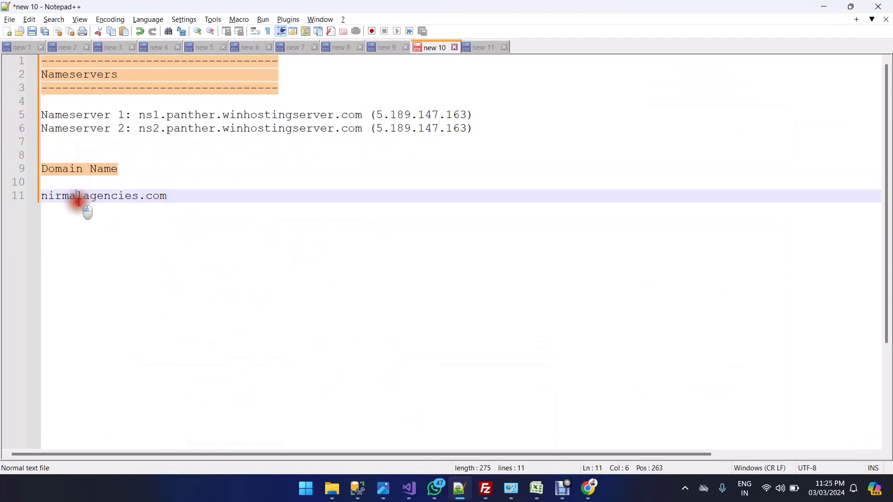
double_click(79, 196)
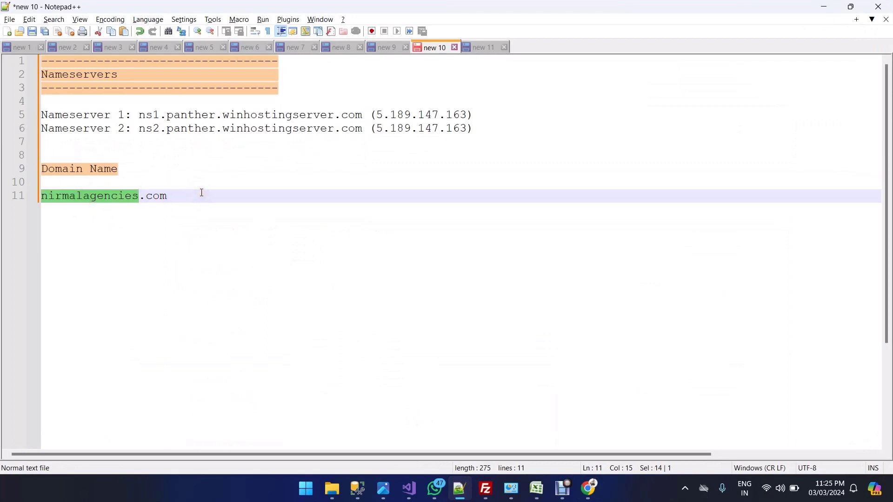
click(186, 195)
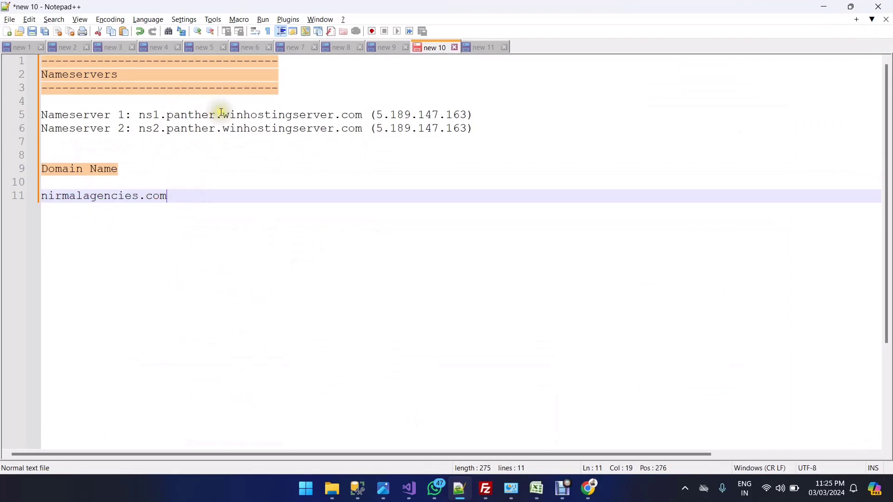
drag(99, 103, 473, 116)
click(476, 124)
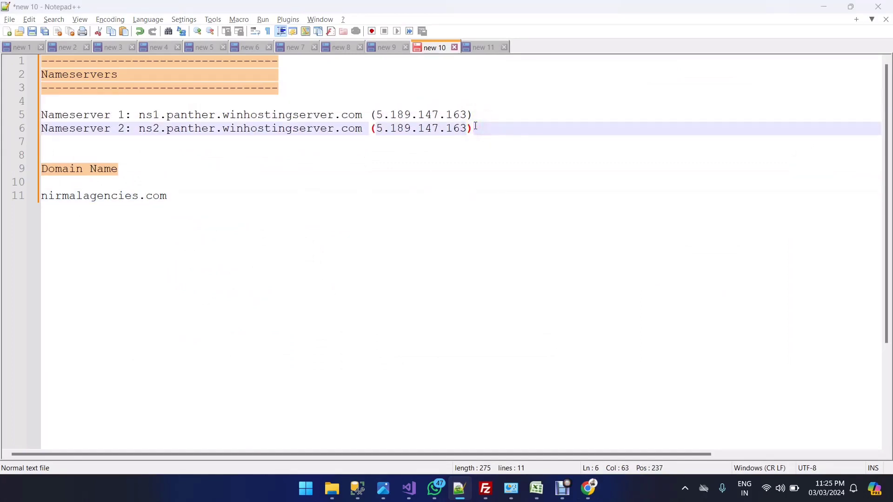
Step: Switch back to Chrome, find nirmalagencies.com in the domains list and open its DNS management page
key(alt+Tab)
scroll(376, 276, down, 3)
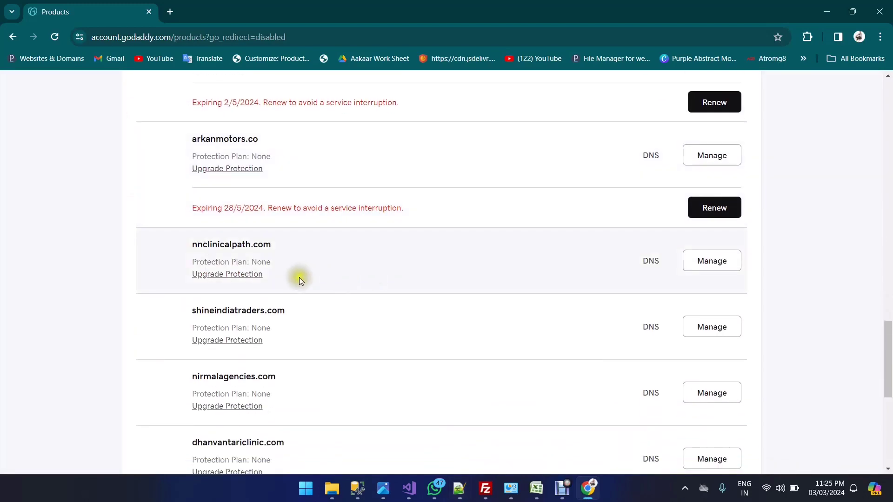
scroll(282, 350, down, 2)
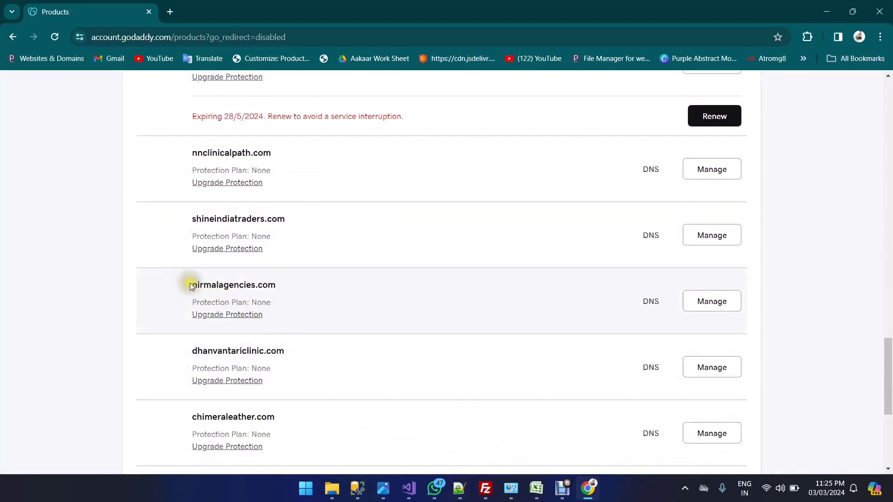
drag(190, 286, 278, 283)
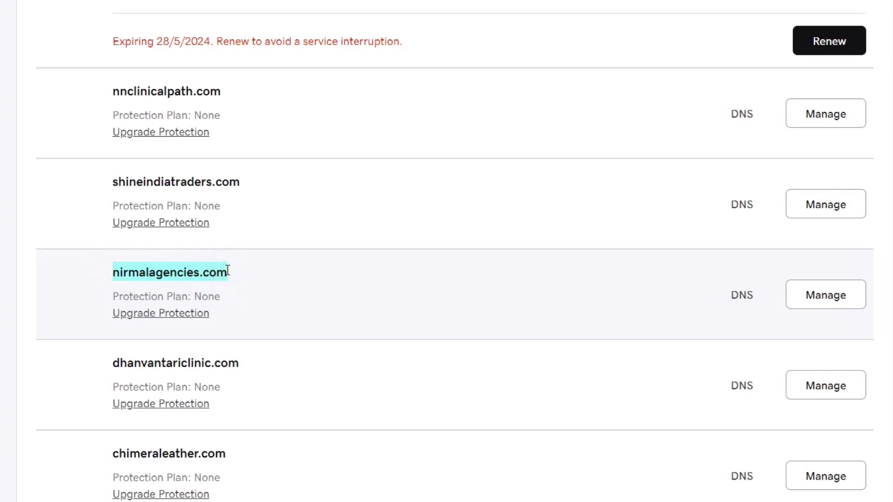
double_click(168, 273)
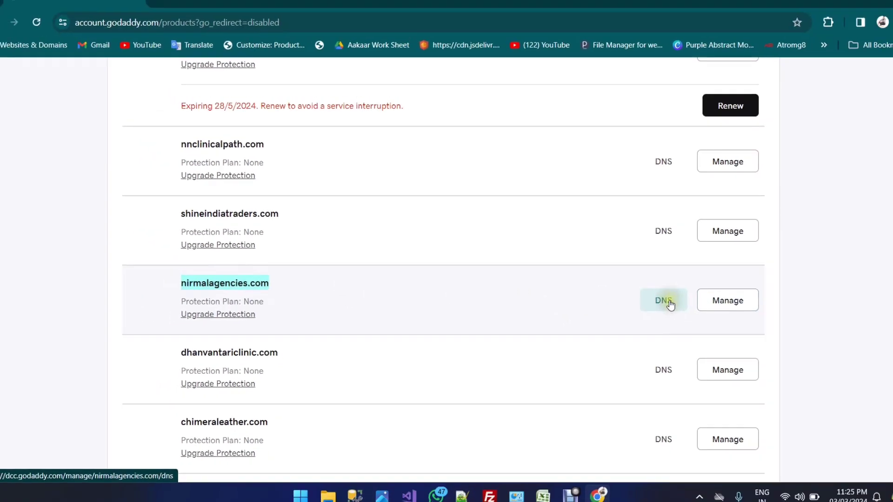
click(656, 305)
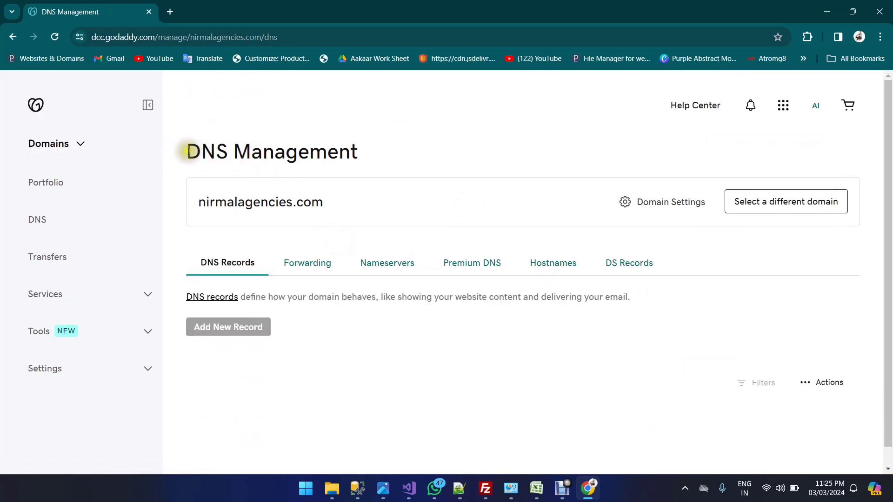
Step: Check the DNS Management heading and the domain name in the page address
mouse_move(187, 151)
mouse_down()
mouse_move(378, 147)
mouse_move(365, 152)
mouse_move(375, 163)
mouse_move(251, 169)
mouse_move(188, 151)
mouse_up()
click(318, 158)
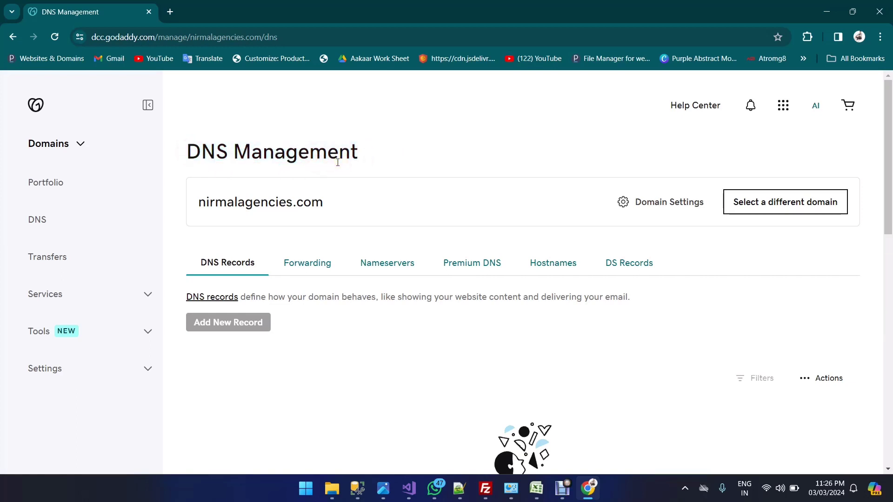
double_click(218, 37)
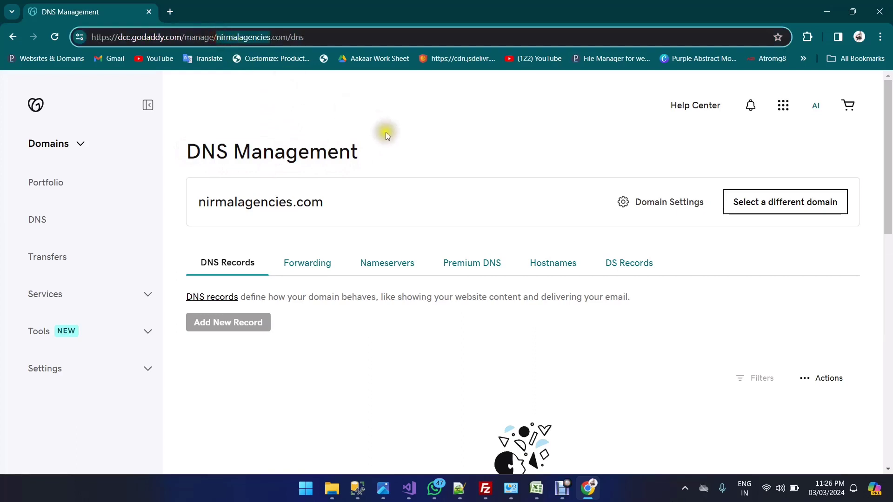
click(381, 145)
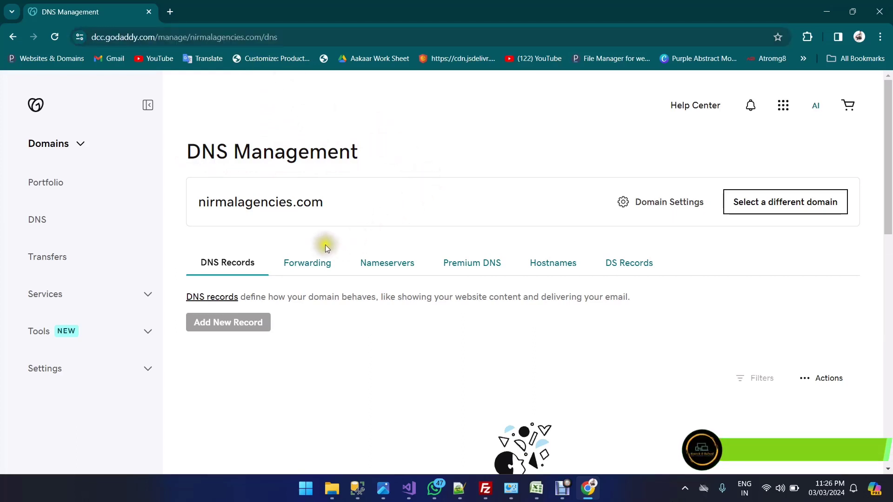
Step: Look through the DNS Records, Forwarding, Hostnames and DS Records sections for nirmalagencies.com
scroll(327, 233, down, 3)
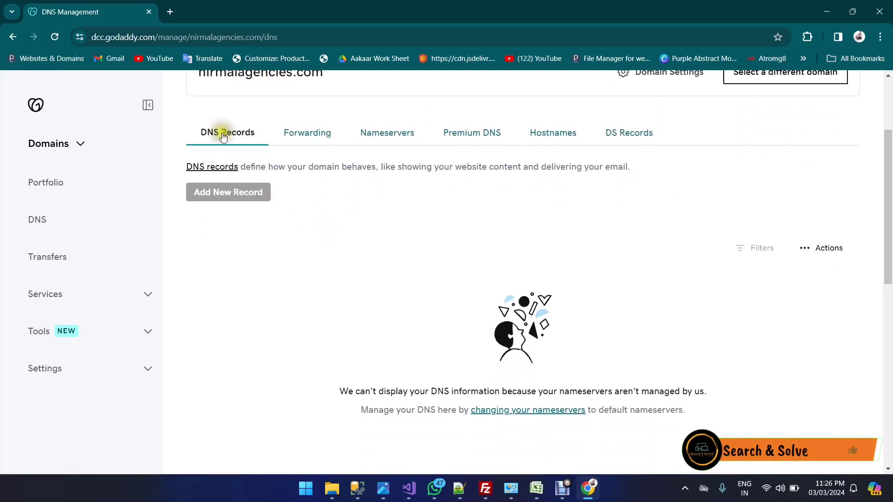
click(304, 135)
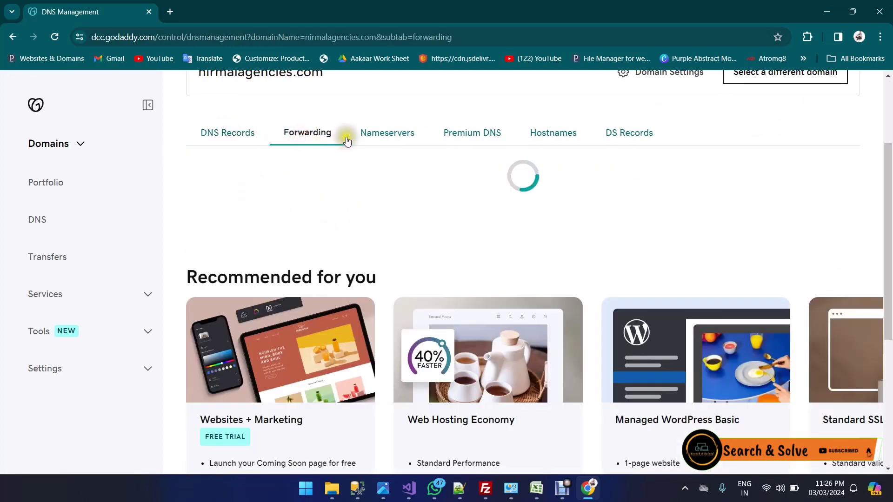
click(568, 135)
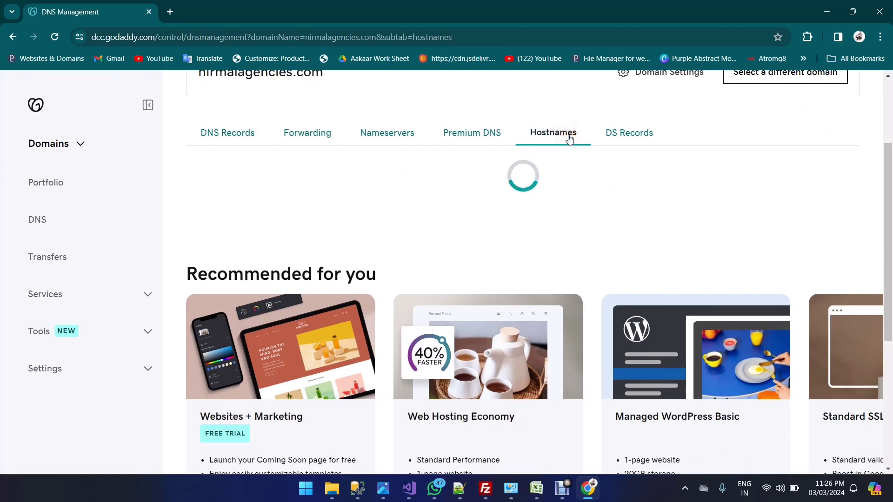
click(634, 138)
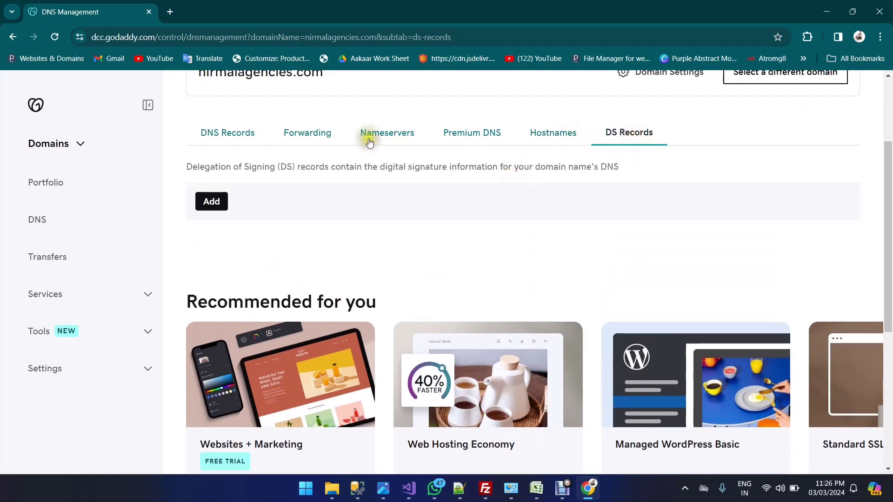
scroll(517, 149, up, 2)
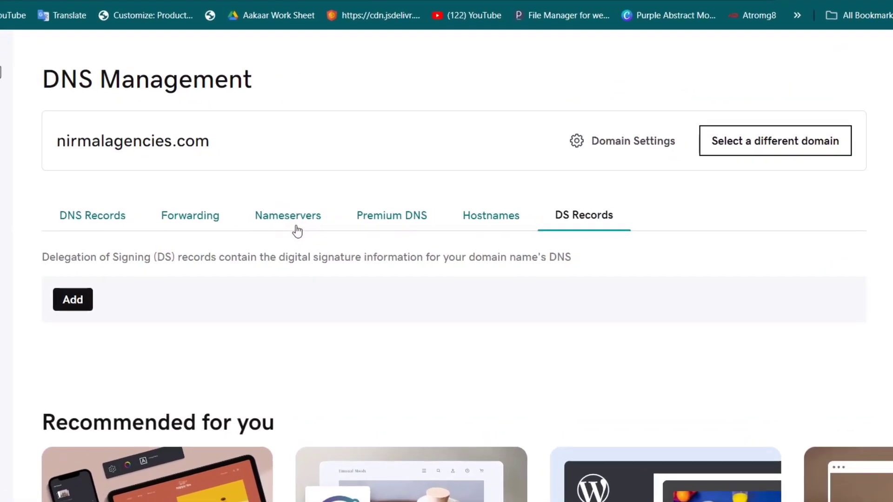
Step: Open the Nameservers section for nirmalagencies.com and review the two custom nameservers listed there
click(296, 229)
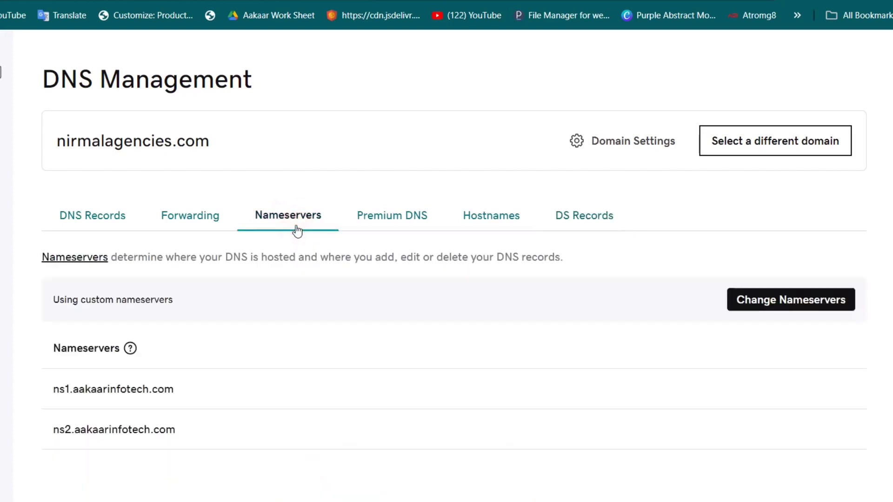
scroll(296, 231, down, 3)
drag(195, 255, 55, 212)
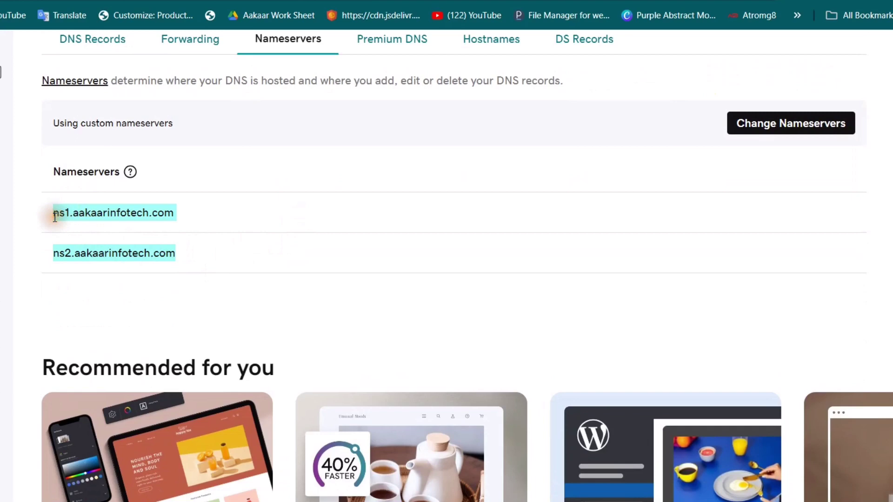
click(194, 225)
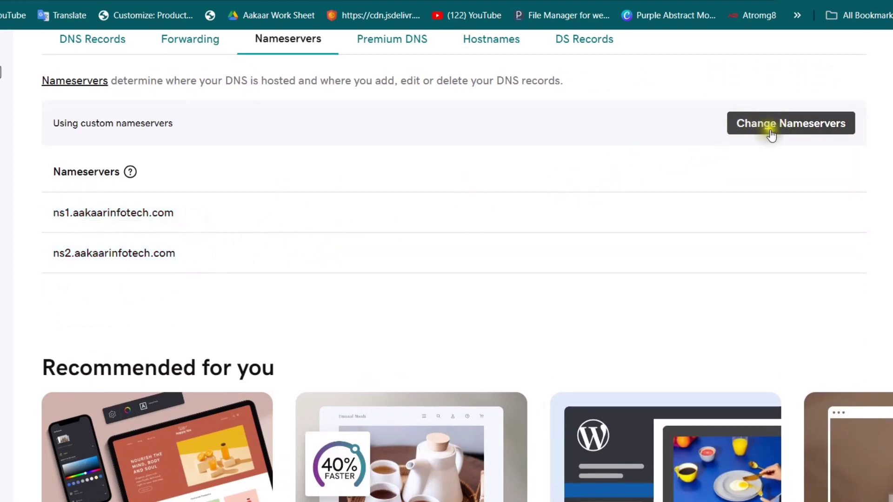
Step: Start changing the nameservers and replace the first one with ns1.panther.winhostingserver.com, taken from the Notepad++ notes
click(754, 133)
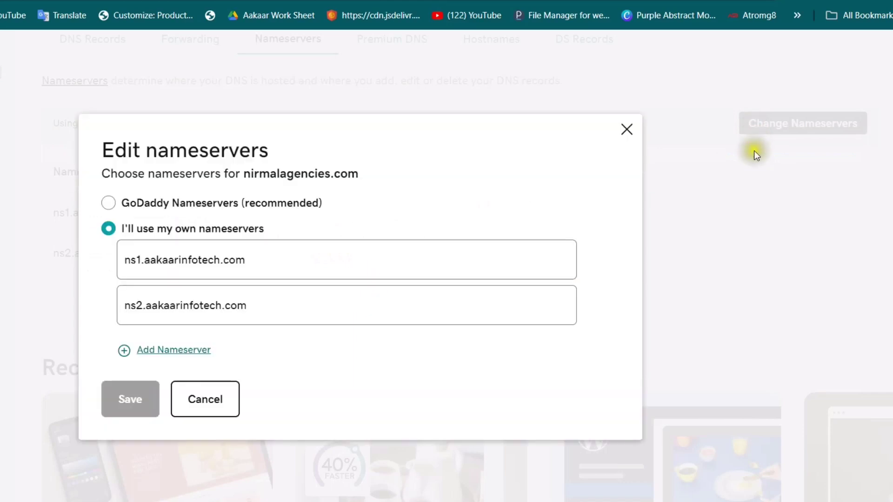
click(344, 260)
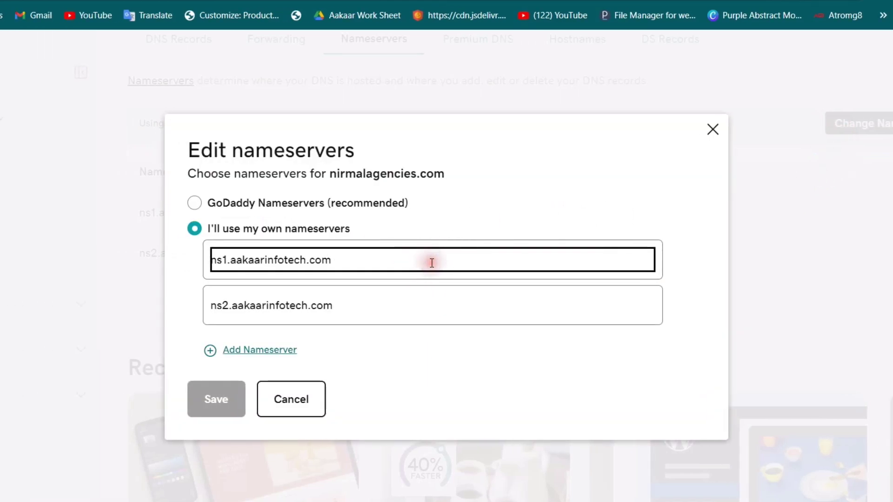
click(309, 312)
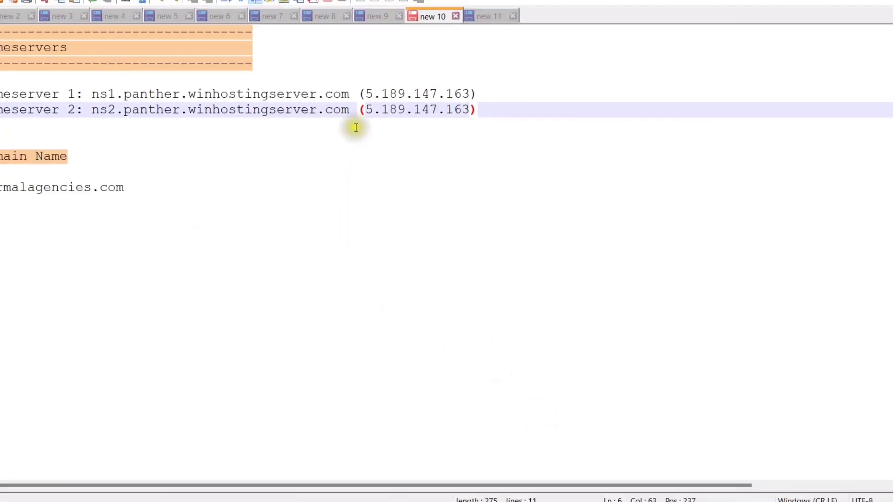
drag(363, 114, 145, 116)
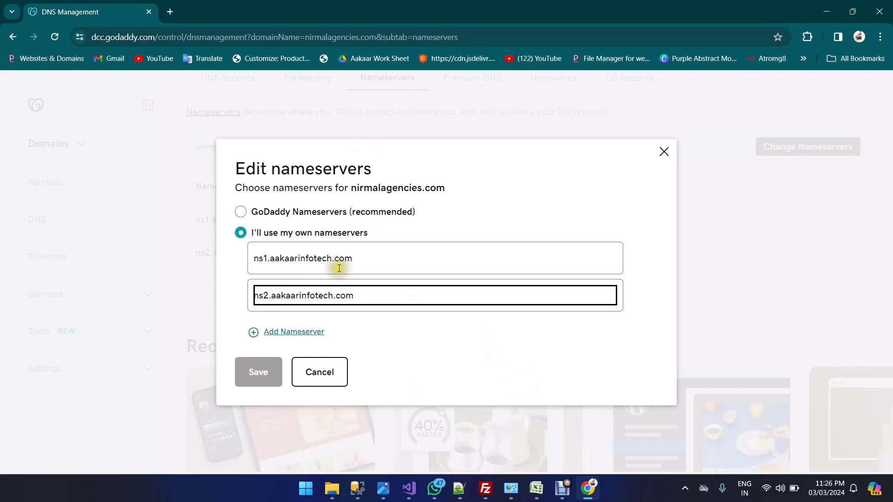
click(362, 260)
key(ctrl+a)
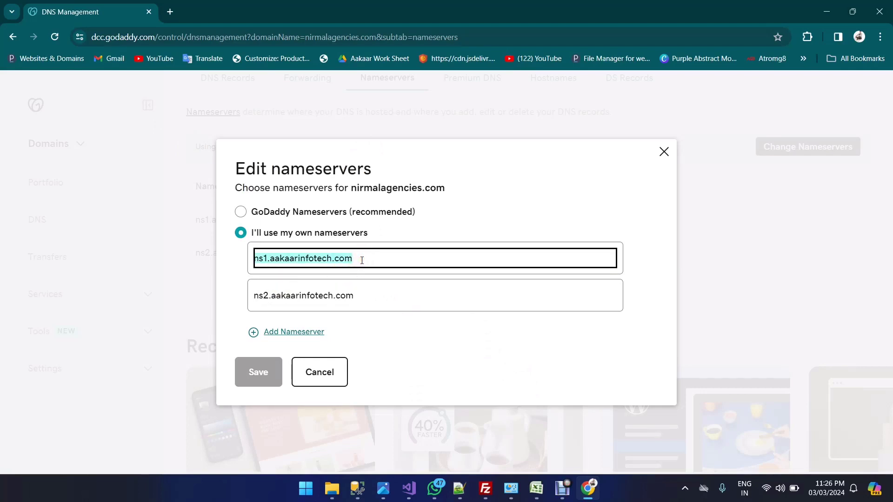
text(ns1.panther.winhostingserver.com)
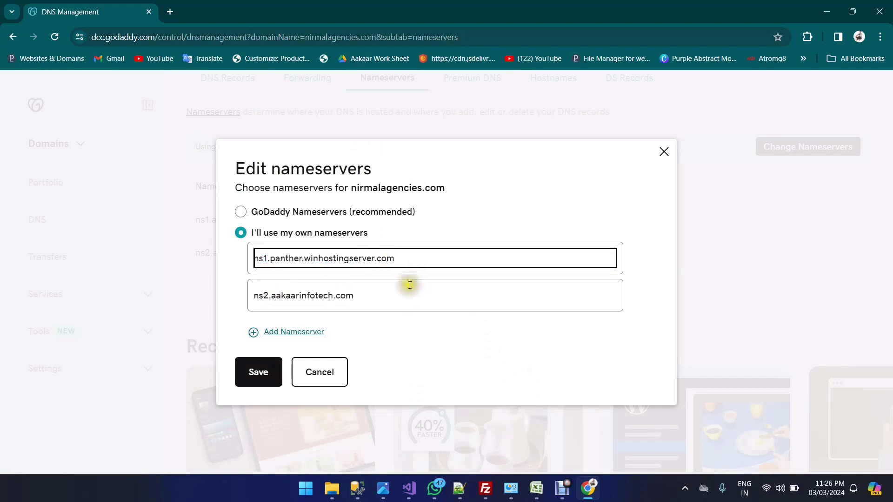
Step: Copy ns2.panther.winhostingserver.com from the Notepad++ notes and set it as the second nameserver in Chrome
key(alt+Tab)
drag(138, 130, 364, 131)
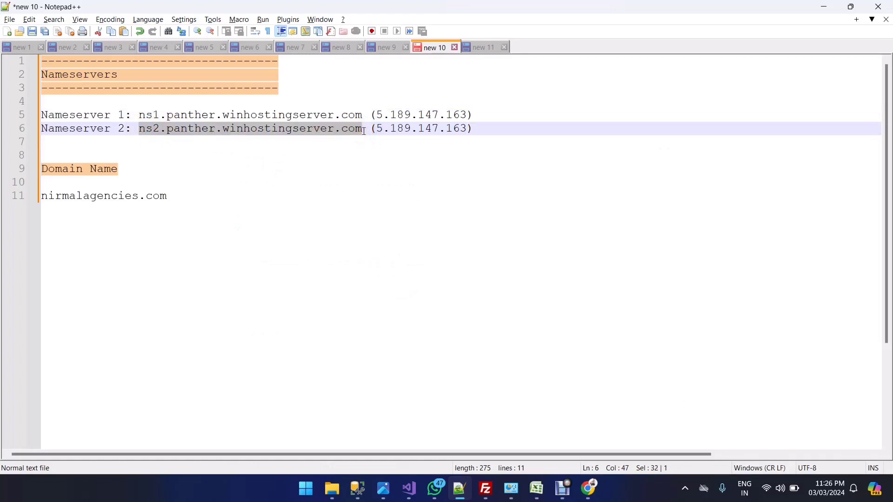
key(ctrl+c)
key(alt+Tab)
key(Tab)
key(ctrl+v)
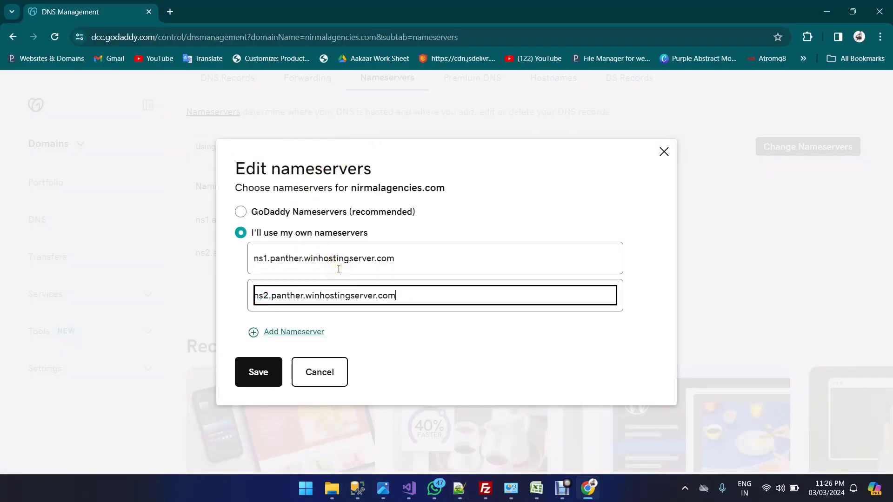
Step: Check both nameserver entries, save them and consent to updating the nameservers for nirmalagencies.com
click(413, 296)
click(427, 257)
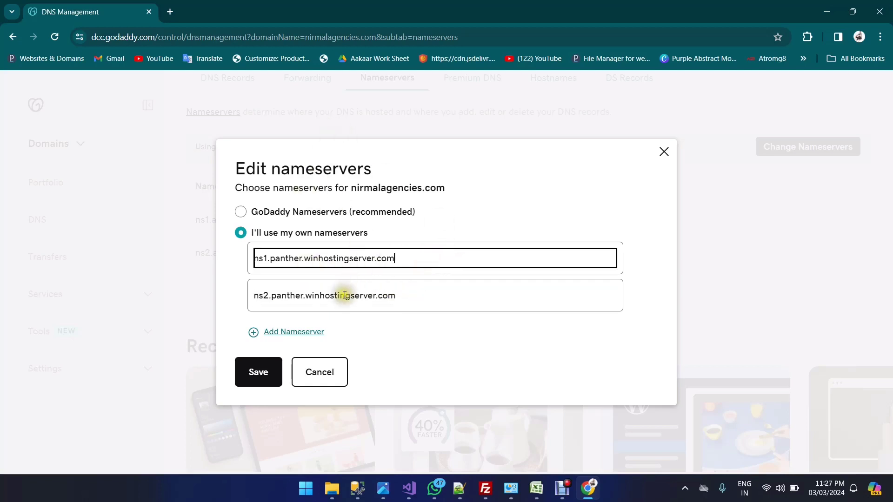
click(264, 371)
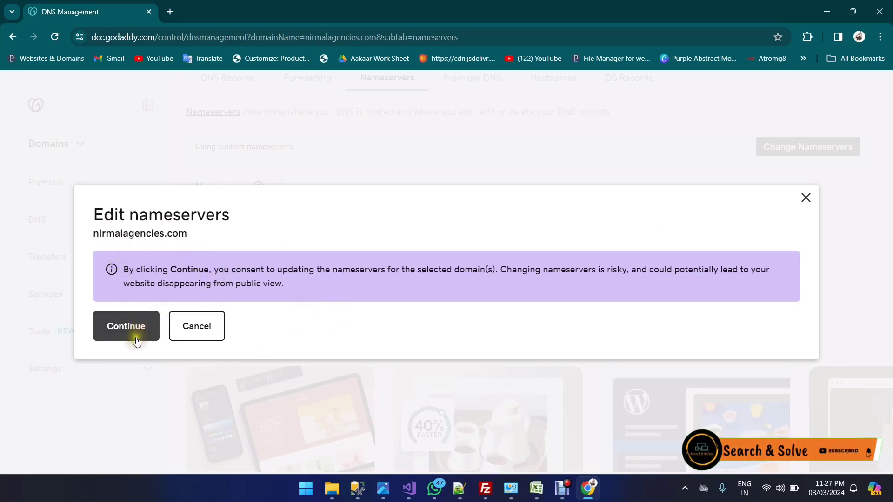
click(126, 326)
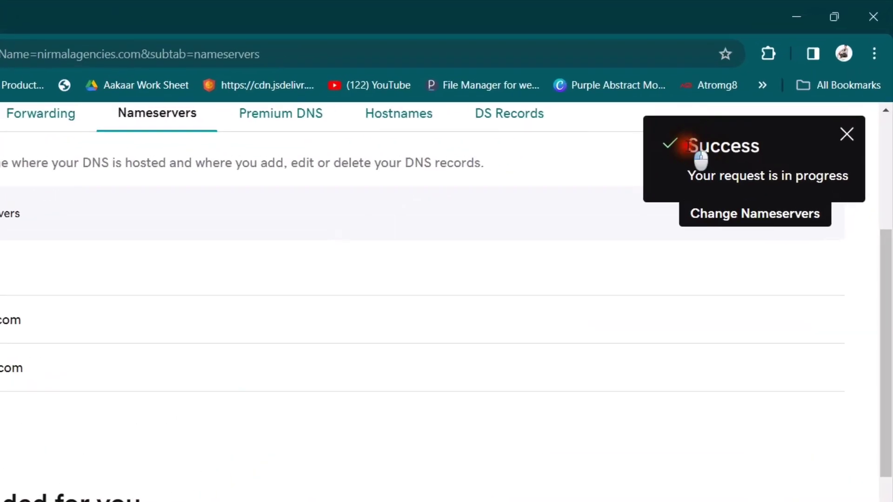
Step: Read the notification about the nameserver request and dismiss it
drag(755, 107, 881, 131)
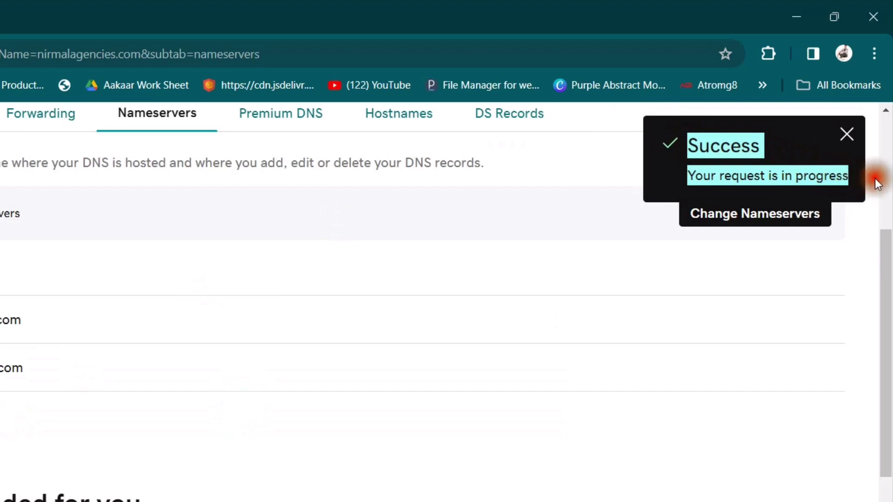
click(791, 143)
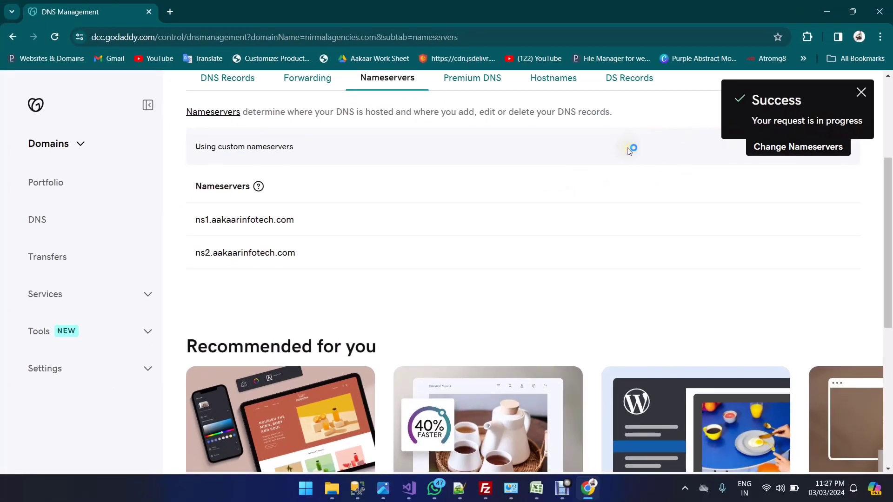
scroll(627, 147, up, 1)
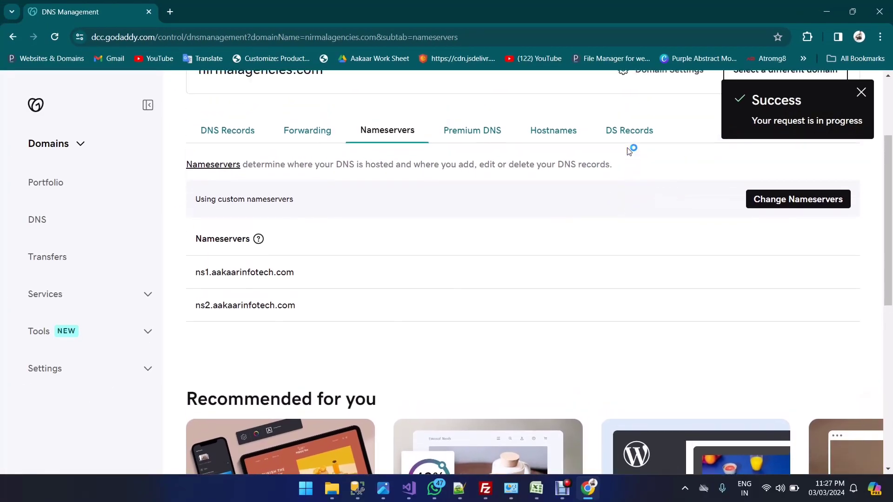
click(862, 94)
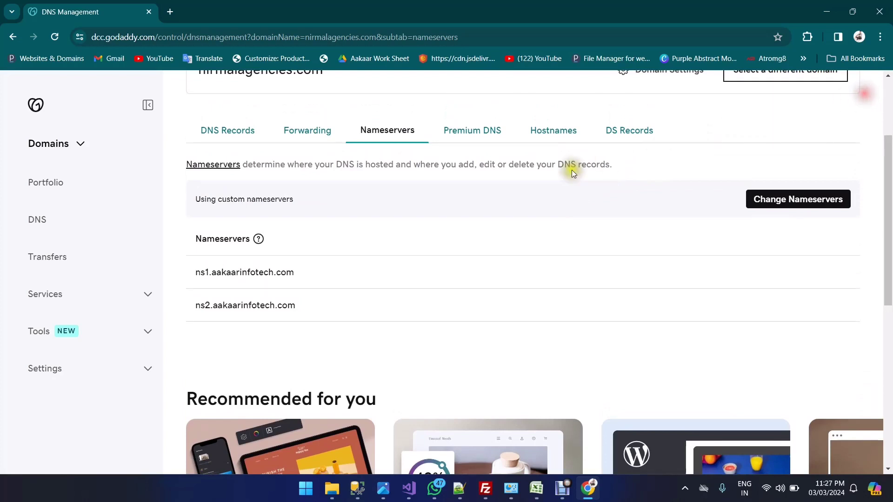
Step: Open nirmalagencies.com in a new browser tab, continue past the connection warning and look over its home page
double_click(324, 39)
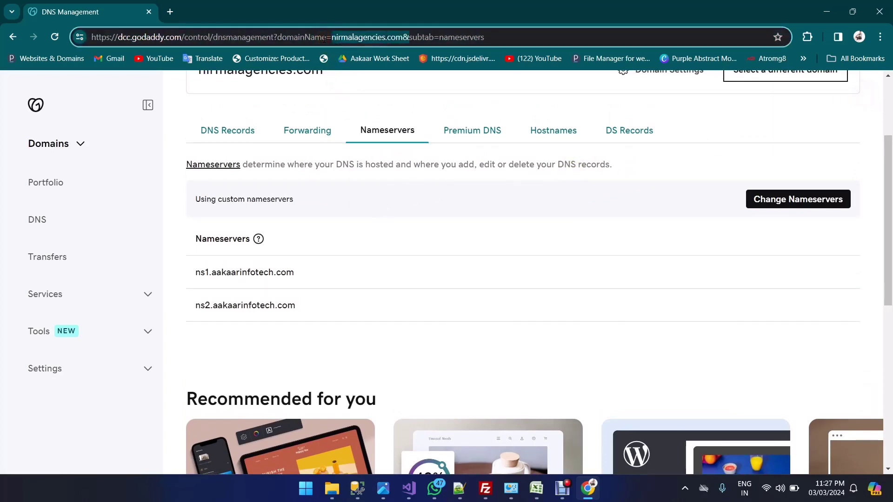
key(ctrl+t)
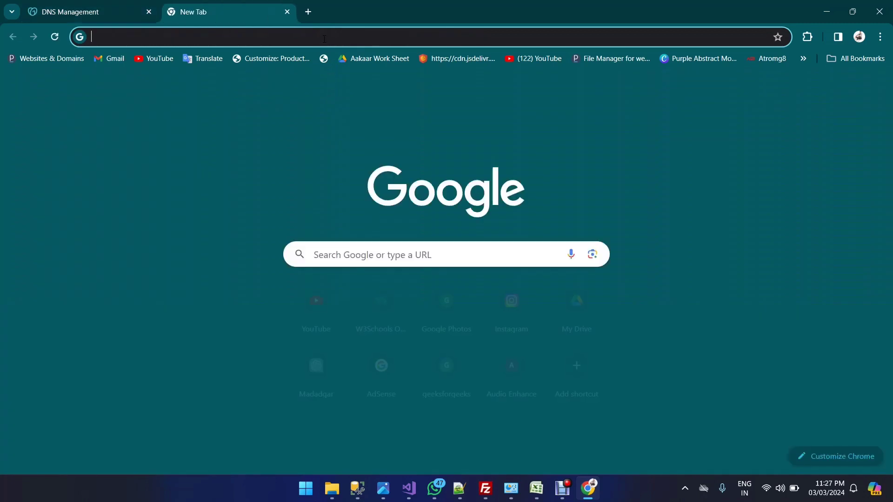
key(ctrl+v)
key(Return)
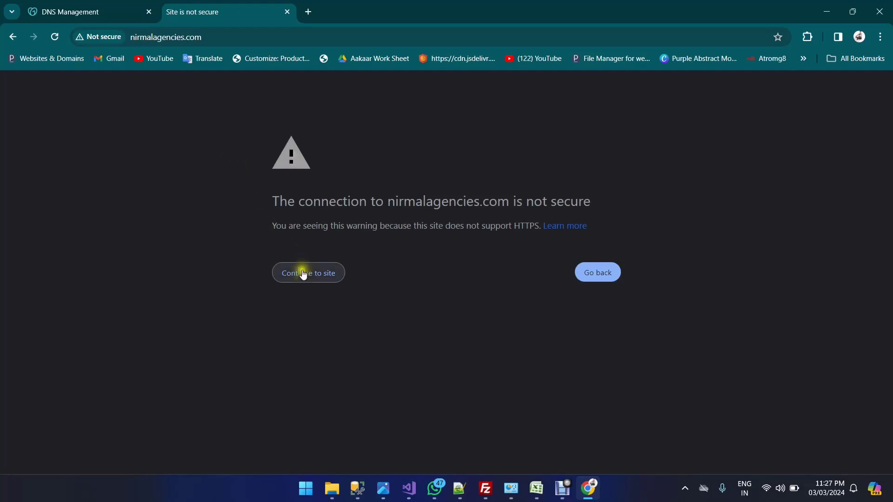
click(303, 275)
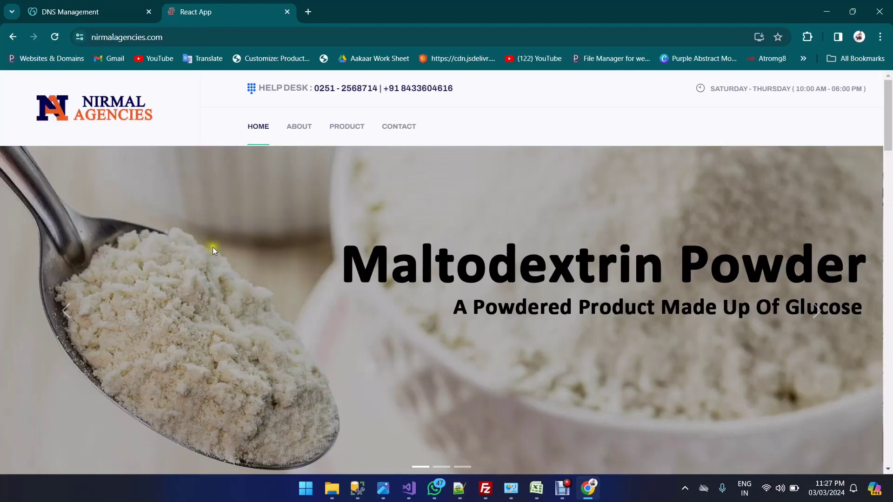
scroll(213, 247, down, 5)
scroll(213, 247, up, 5)
Step: Return to DNS Management, close the website's tab and review the Nameservers help text and the listed nameservers
click(96, 5)
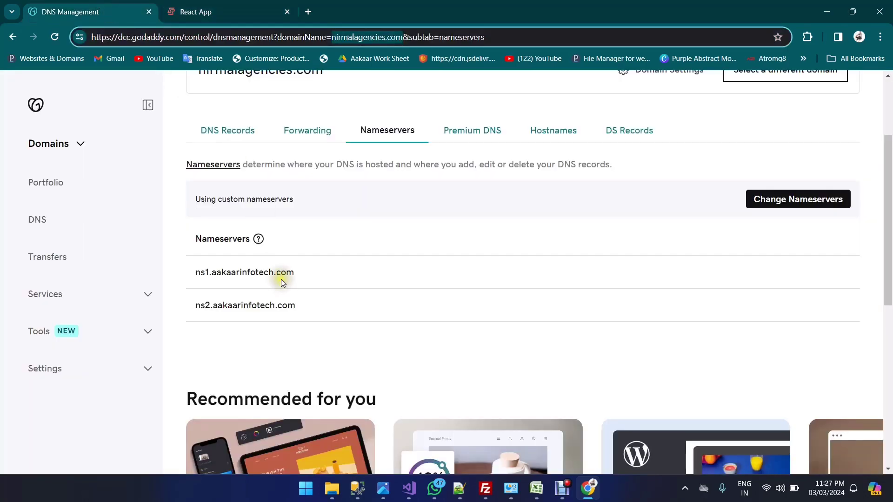
click(286, 12)
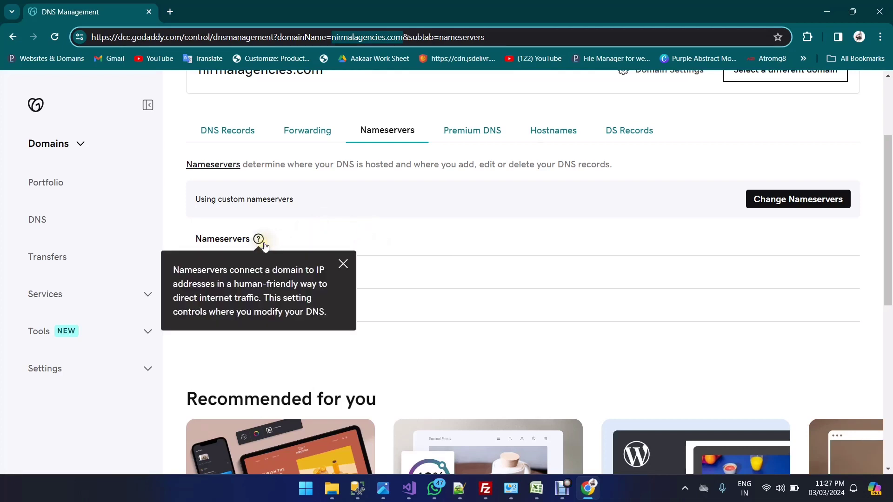
click(330, 232)
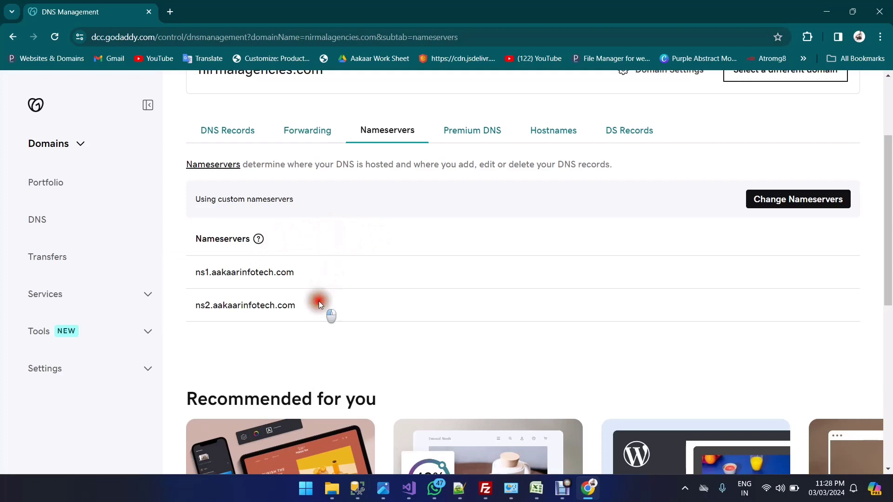
drag(319, 300, 198, 268)
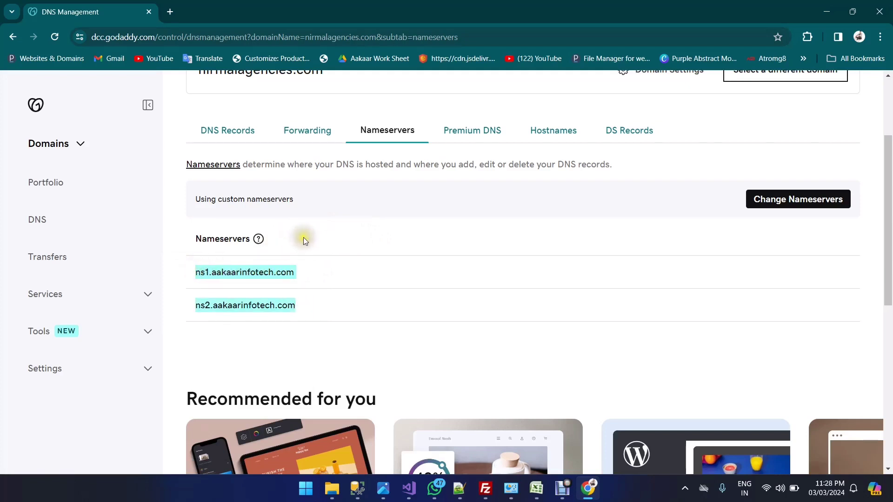
click(303, 238)
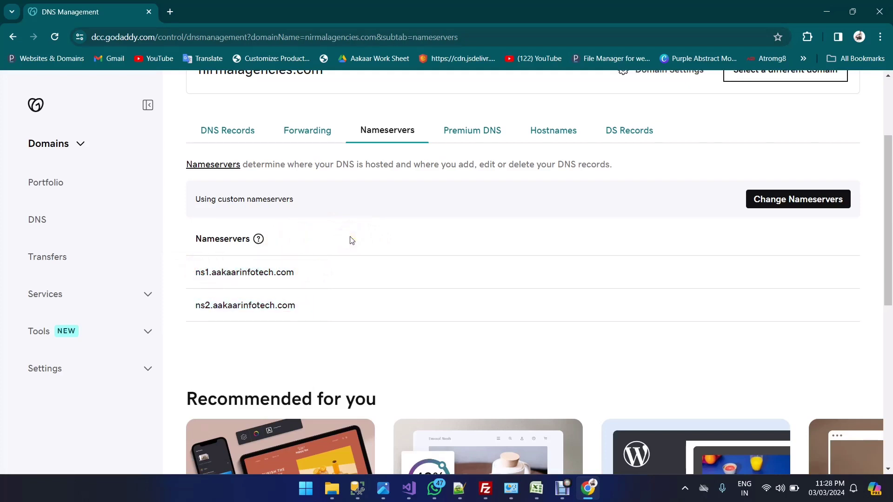
scroll(351, 239, down, 2)
scroll(352, 240, up, 2)
scroll(350, 239, up, 3)
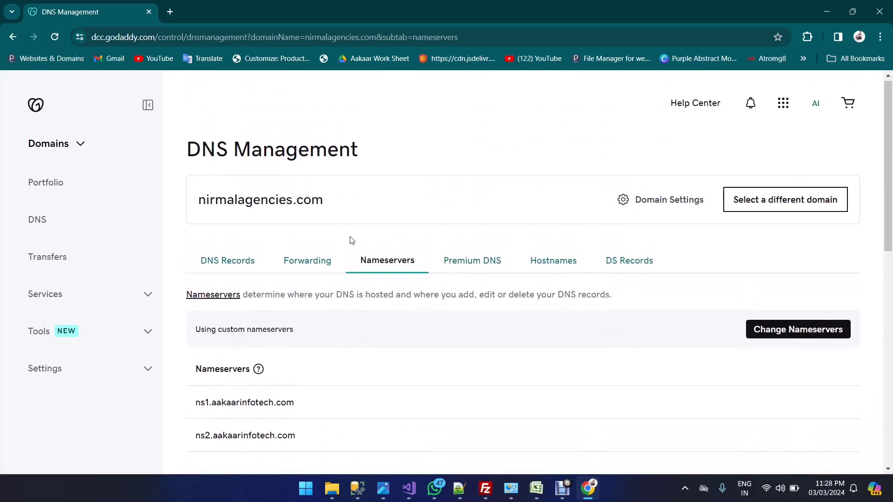
scroll(353, 242, down, 1)
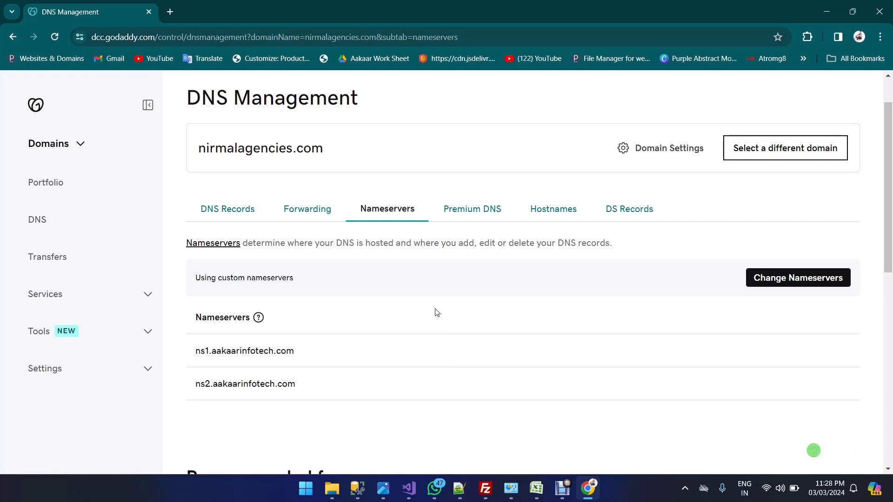
scroll(437, 313, up, 1)
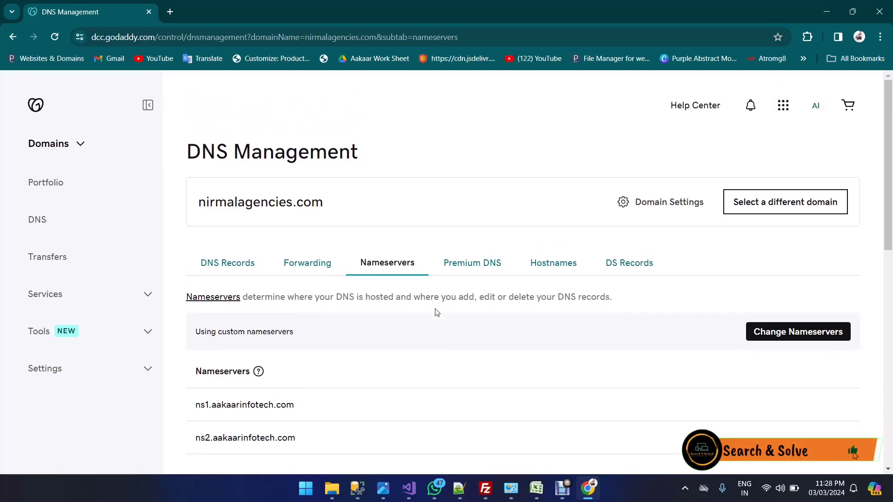